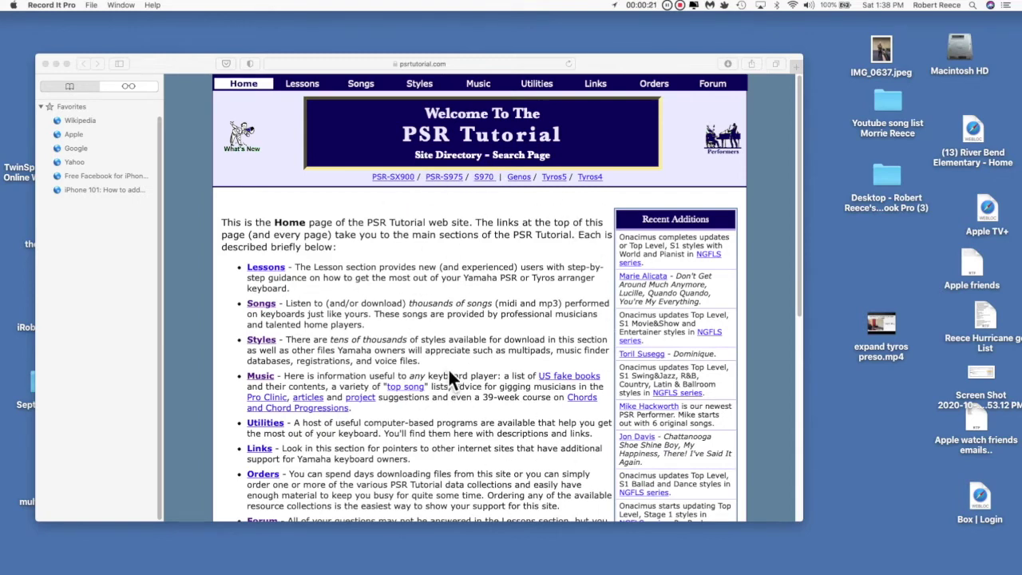
Step: Open the Styles section of the PSR Tutorial site and go to its Multipad Files entry
{"action": "left_click", "coordinate": [437, 90]}
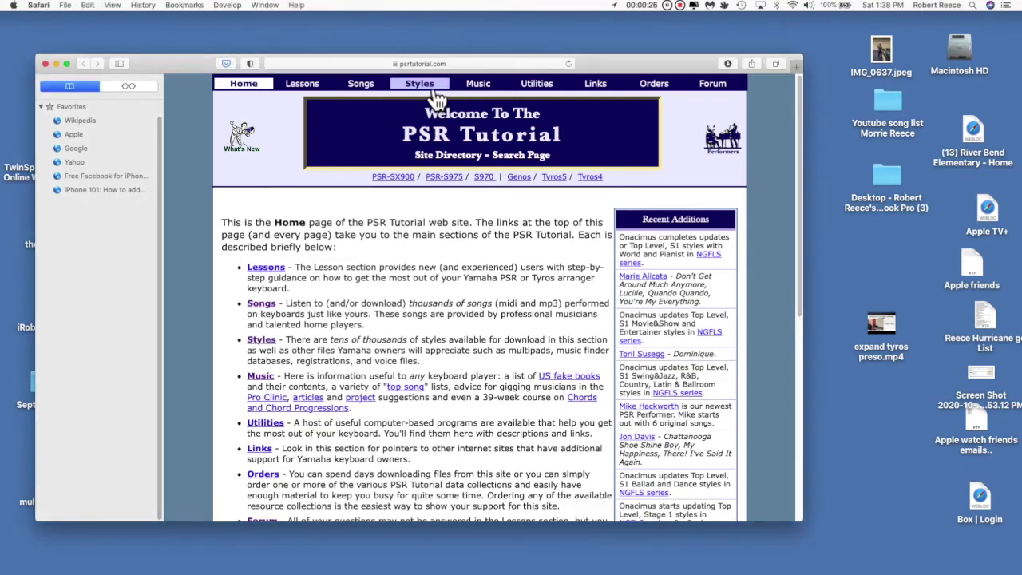
{"action": "left_click", "coordinate": [427, 88]}
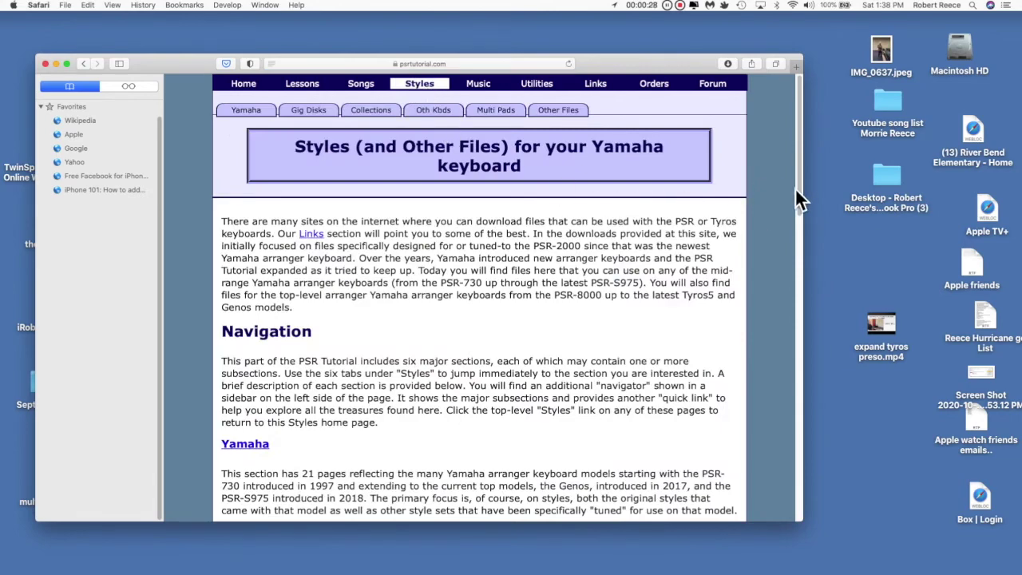
{"action": "scroll", "coordinate": [801, 208], "scroll_direction": "down", "scroll_amount": 3}
{"action": "left_click_drag", "start_coordinate": [803, 238], "coordinate": [881, 388]}
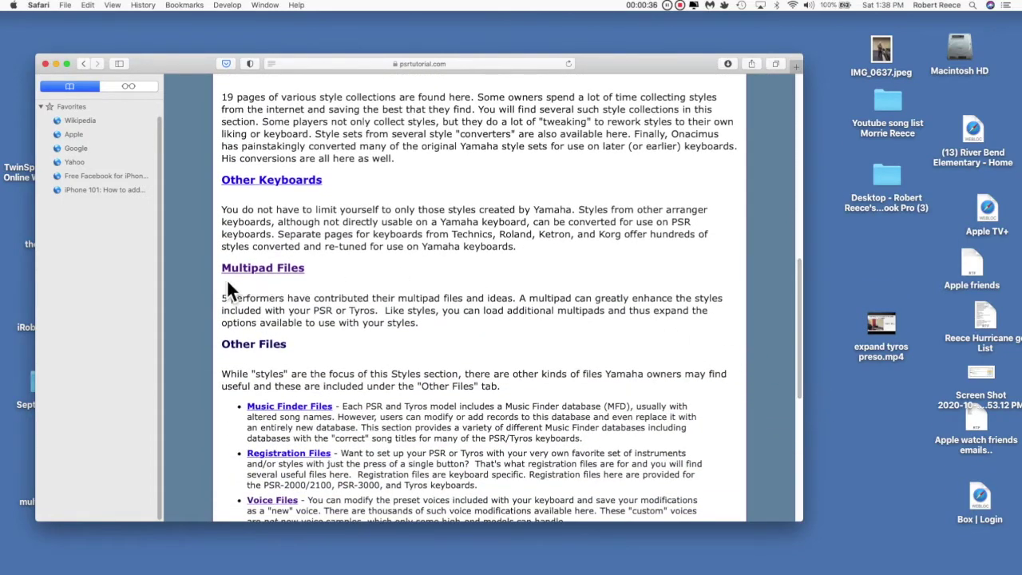
Step: Download Pads 06.zip from Henni's Multi Pad Collection in the Multipad Files section
{"action": "left_click", "coordinate": [279, 286]}
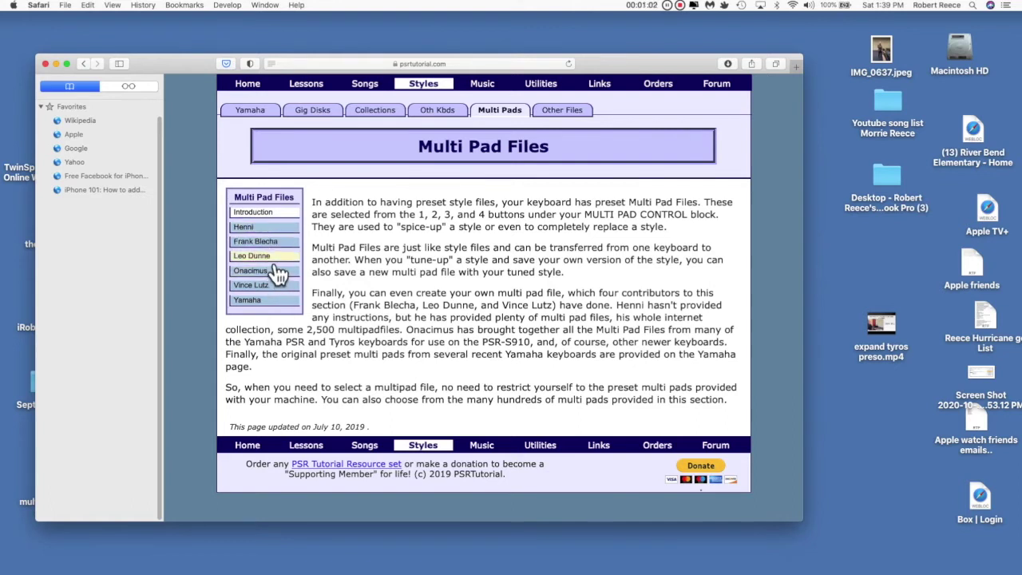
{"action": "left_click", "coordinate": [253, 228]}
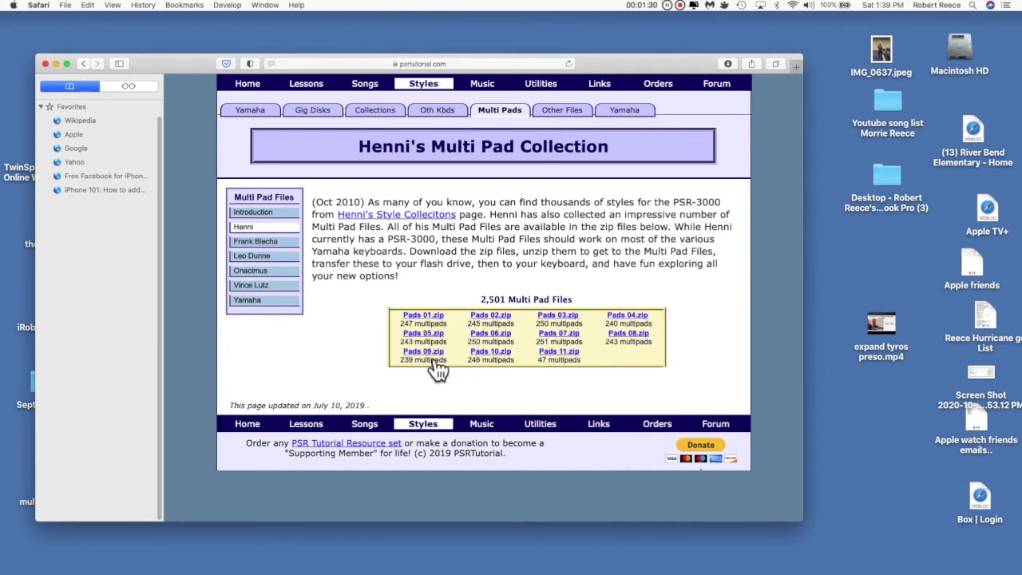
{"action": "left_click", "coordinate": [506, 348]}
Step: Show the Downloads folder in Finder, look through the multipad files inside Pads 06, and close the window
{"action": "left_click", "coordinate": [929, 559]}
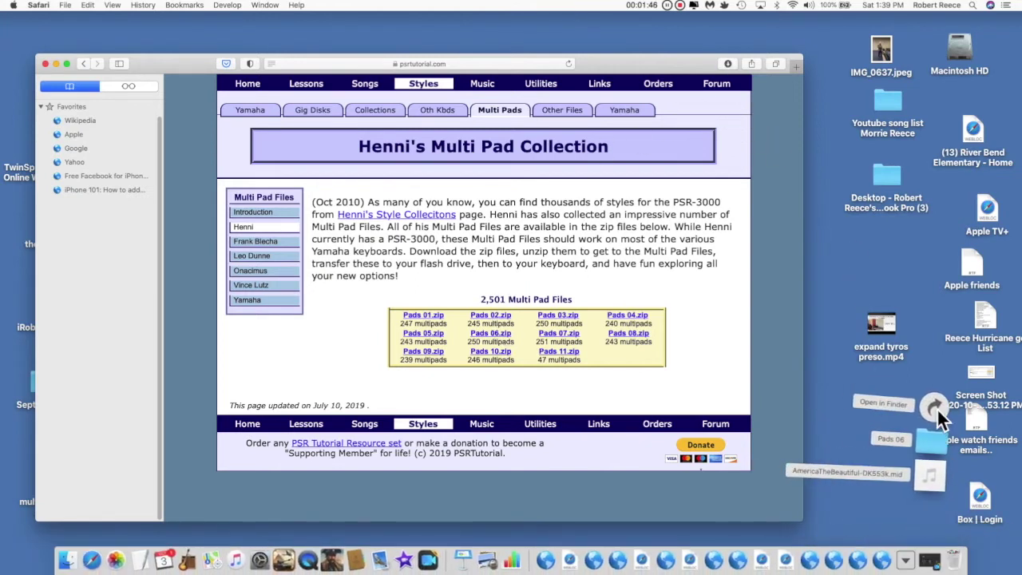
{"action": "left_click", "coordinate": [935, 407]}
{"action": "left_click_drag", "start_coordinate": [686, 131], "coordinate": [580, 104]}
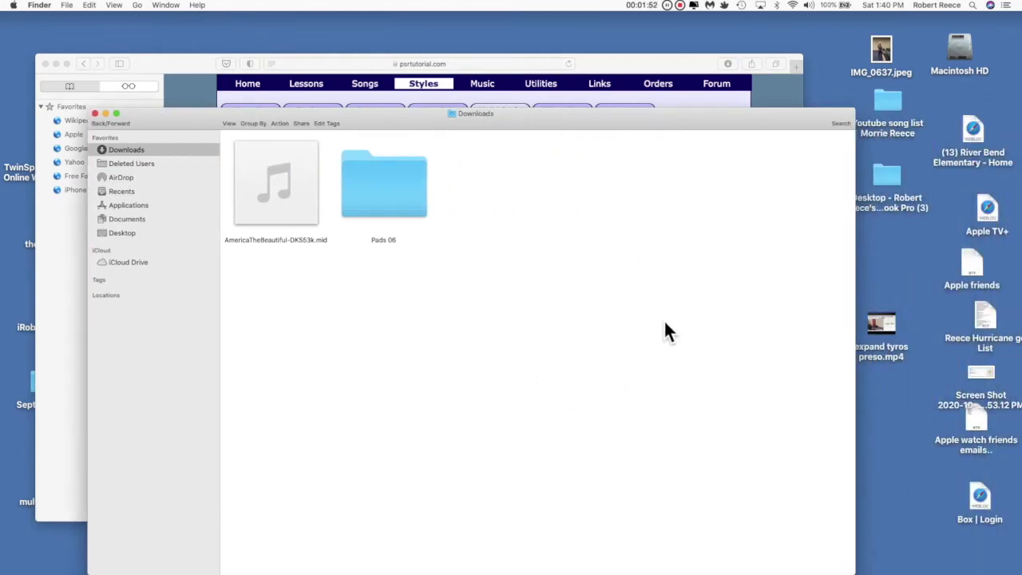
{"action": "mouse_move", "coordinate": [391, 200]}
{"action": "left_mouse_down"}
{"action": "mouse_move", "coordinate": [447, 202]}
{"action": "mouse_move", "coordinate": [410, 199]}
{"action": "left_mouse_up"}
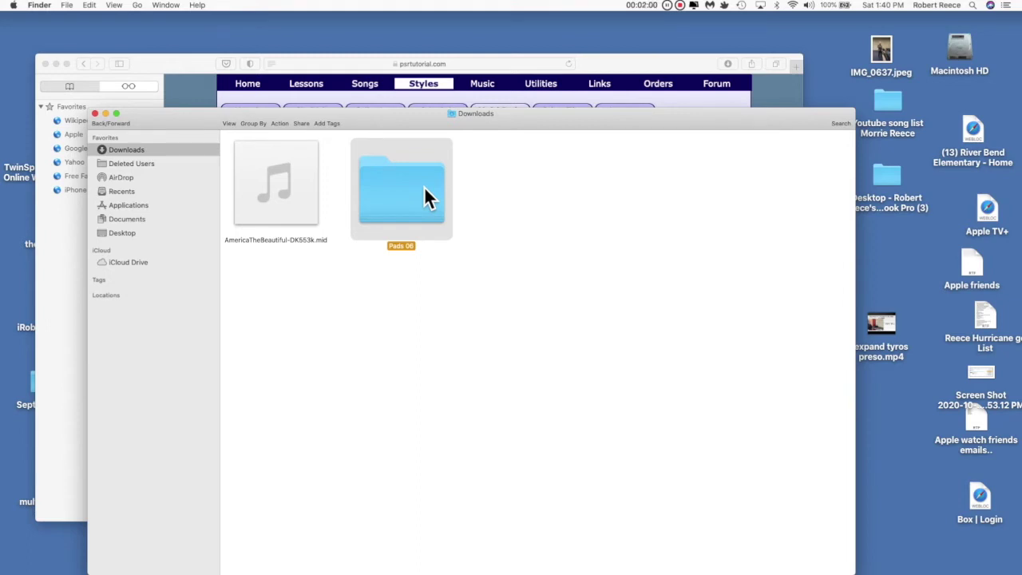
{"action": "double_click", "coordinate": [424, 197]}
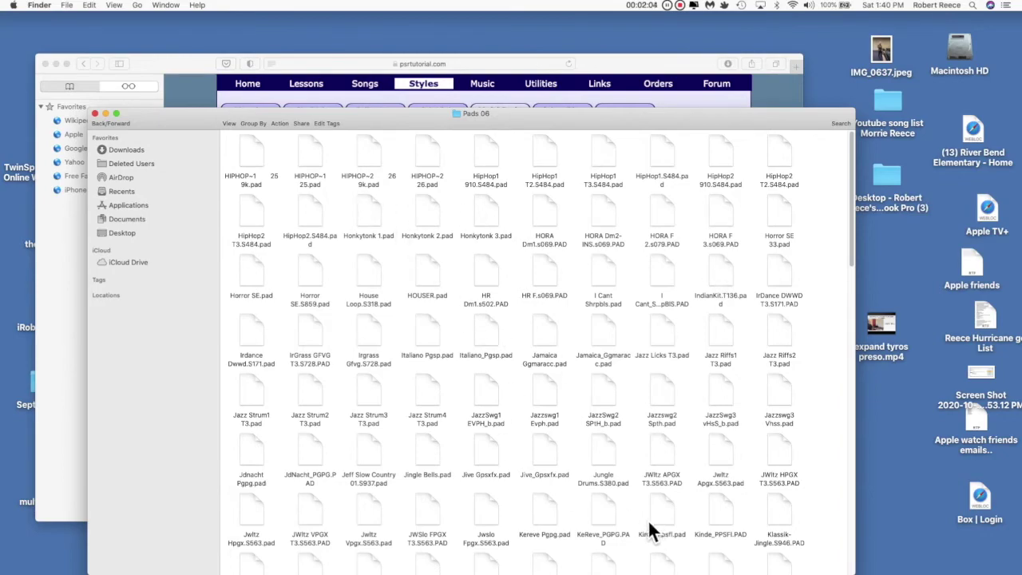
{"action": "left_click_drag", "start_coordinate": [851, 253], "coordinate": [863, 119]}
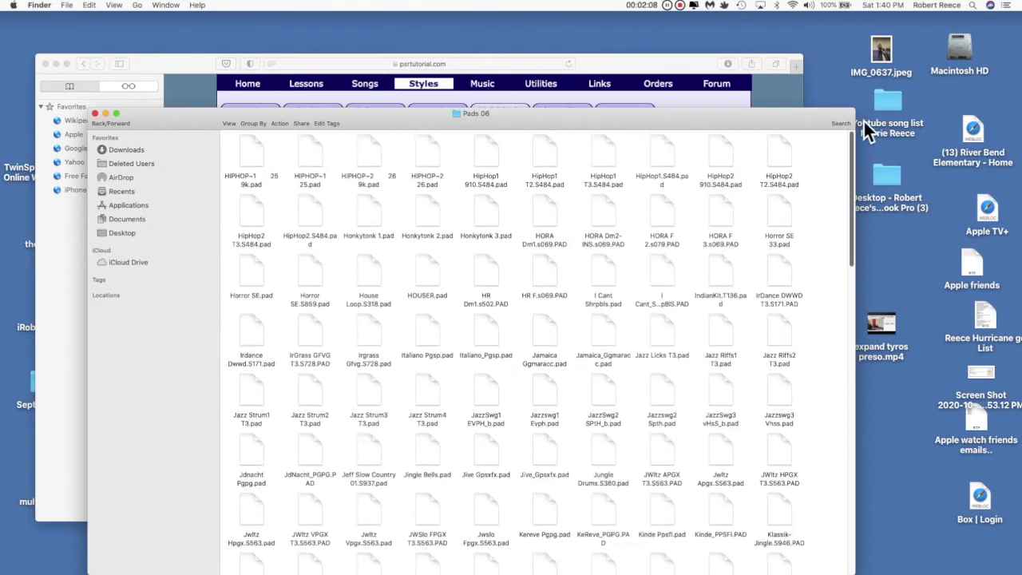
{"action": "left_click", "coordinate": [96, 115]}
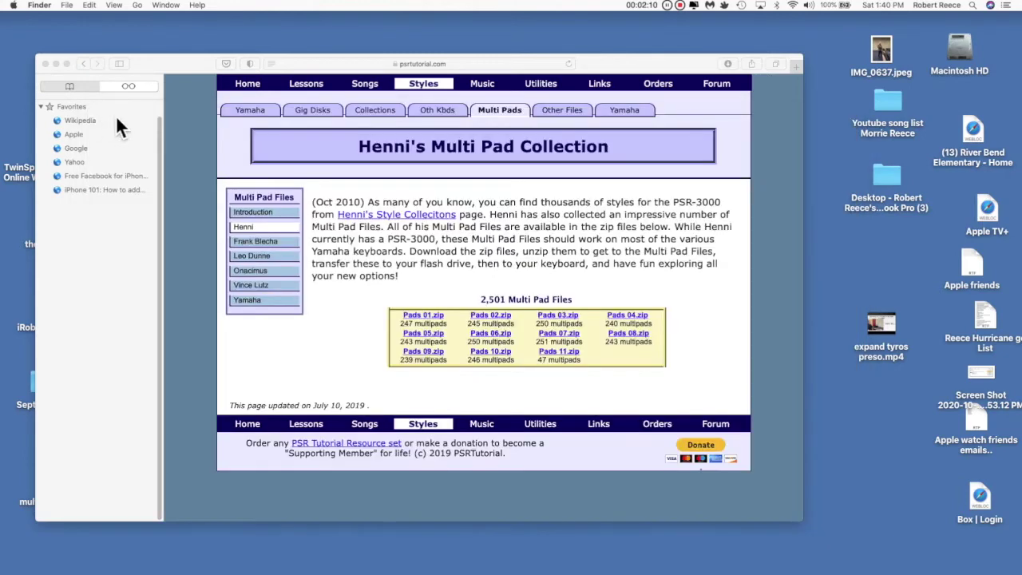
Step: Move the browser window aside to uncover the 64GB BLUE drive, and reopen the Downloads folder in Finder
{"action": "left_click_drag", "start_coordinate": [202, 63], "coordinate": [757, 123]}
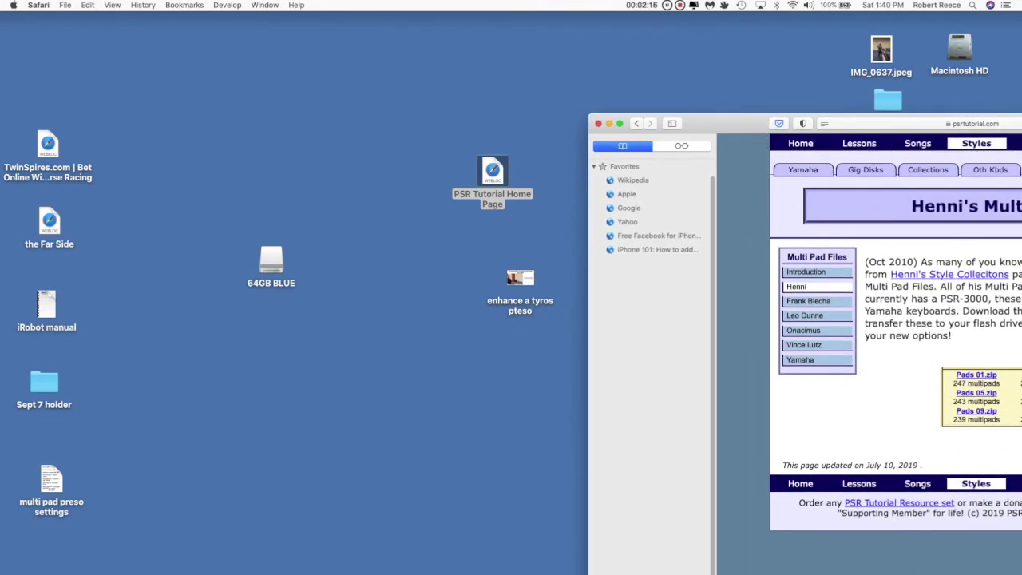
{"action": "mouse_move", "coordinate": [952, 569]}
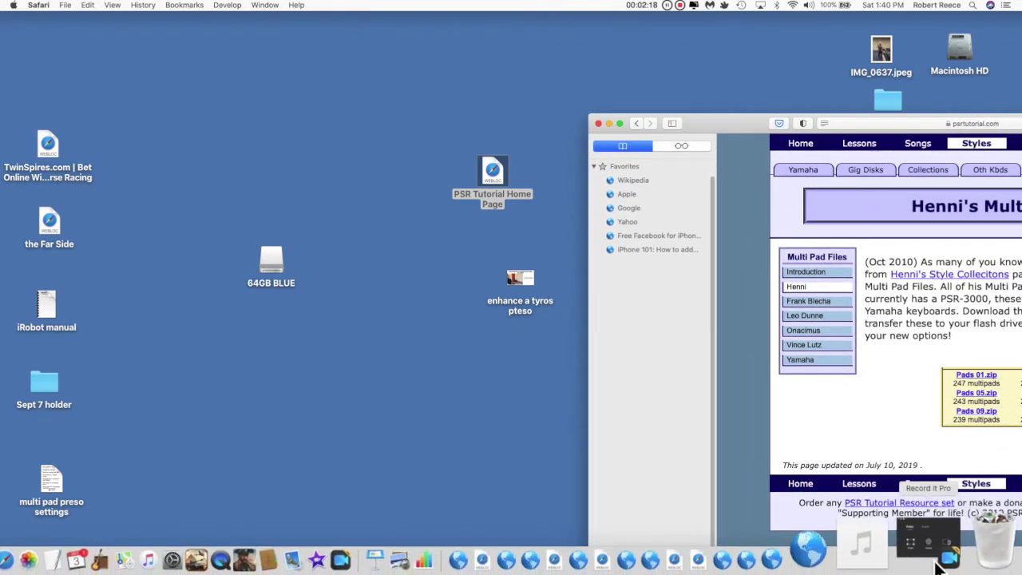
{"action": "left_click", "coordinate": [902, 556]}
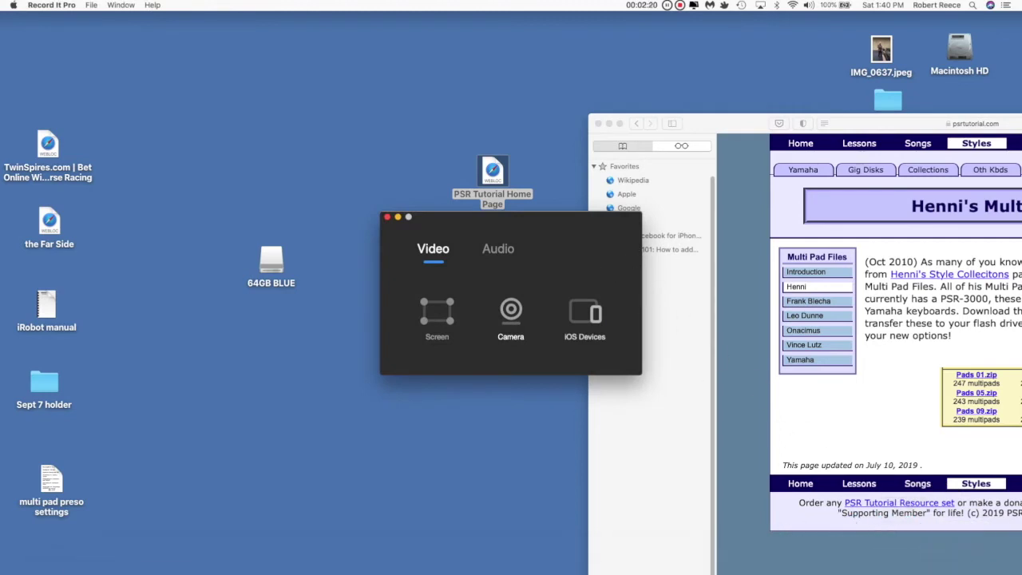
{"action": "mouse_move", "coordinate": [918, 568]}
{"action": "left_click", "coordinate": [927, 533]}
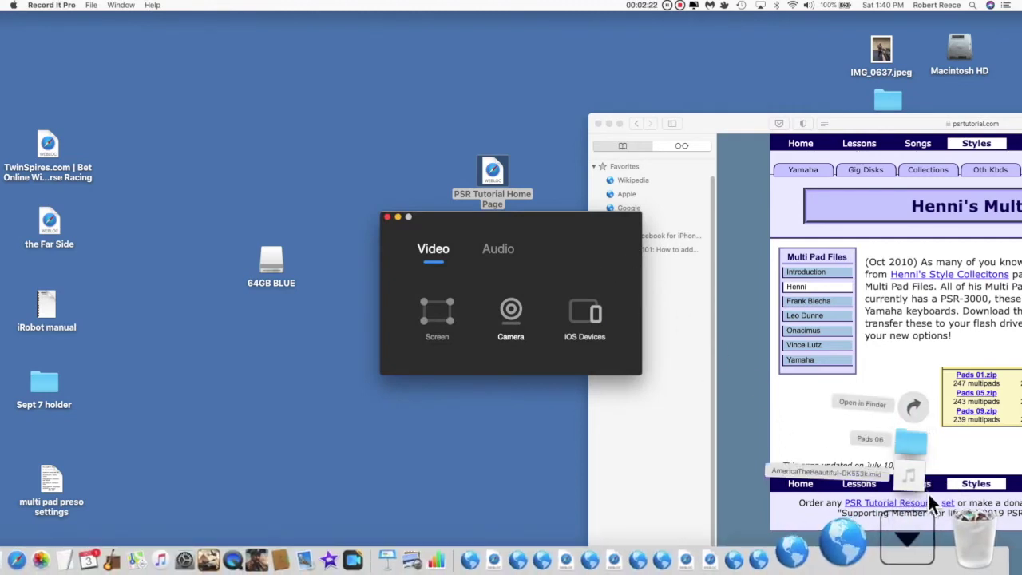
{"action": "left_click", "coordinate": [918, 406]}
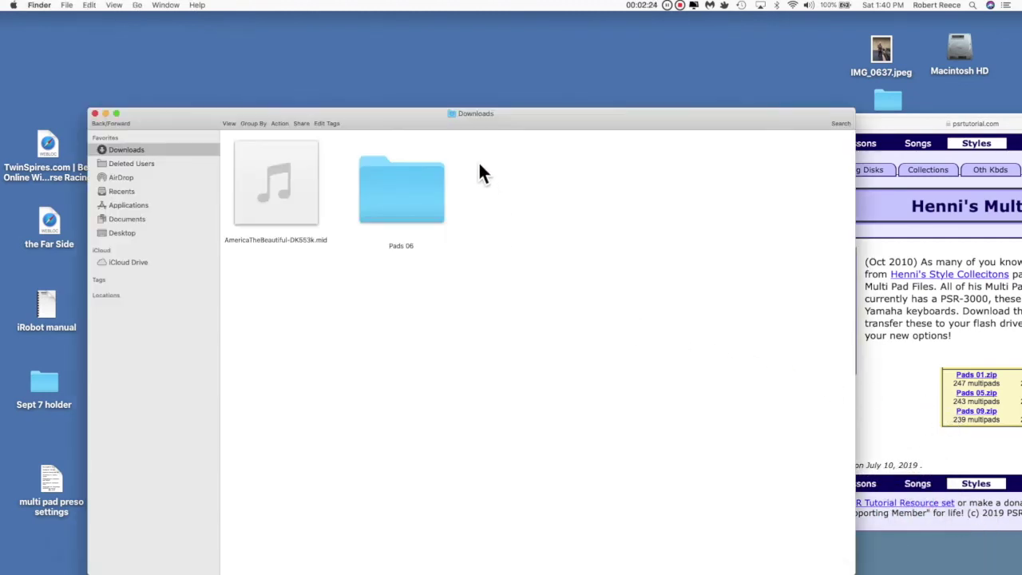
Step: Copy the Pads 06 folder from Downloads to the 64GB BLUE drive, and close the Finder windows after checking the copy
{"action": "left_click_drag", "start_coordinate": [535, 119], "coordinate": [853, 132]}
{"action": "left_click_drag", "start_coordinate": [266, 225], "coordinate": [209, 193]}
{"action": "left_click_drag", "start_coordinate": [248, 228], "coordinate": [246, 254]}
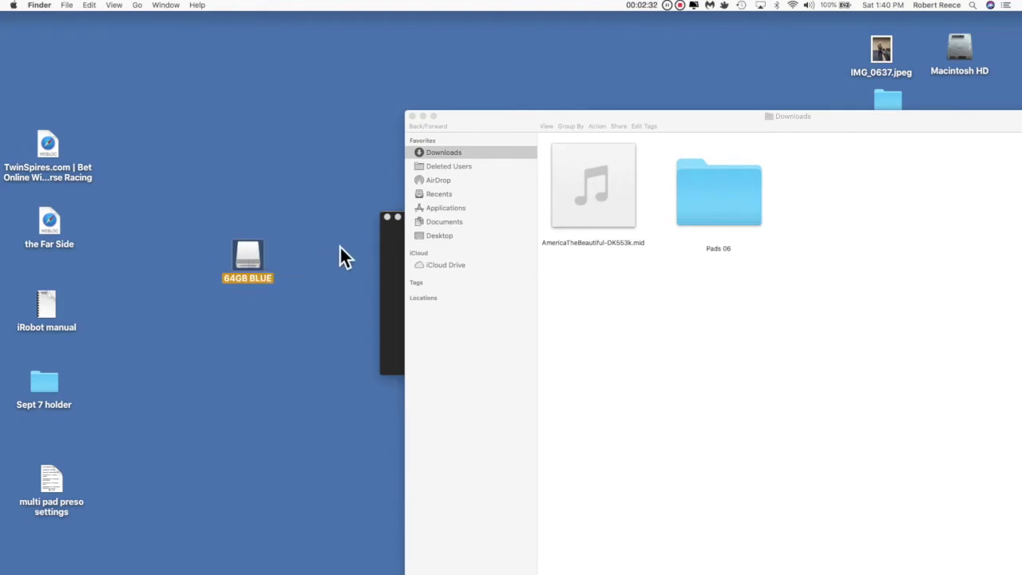
{"action": "left_click_drag", "start_coordinate": [732, 210], "coordinate": [254, 255]}
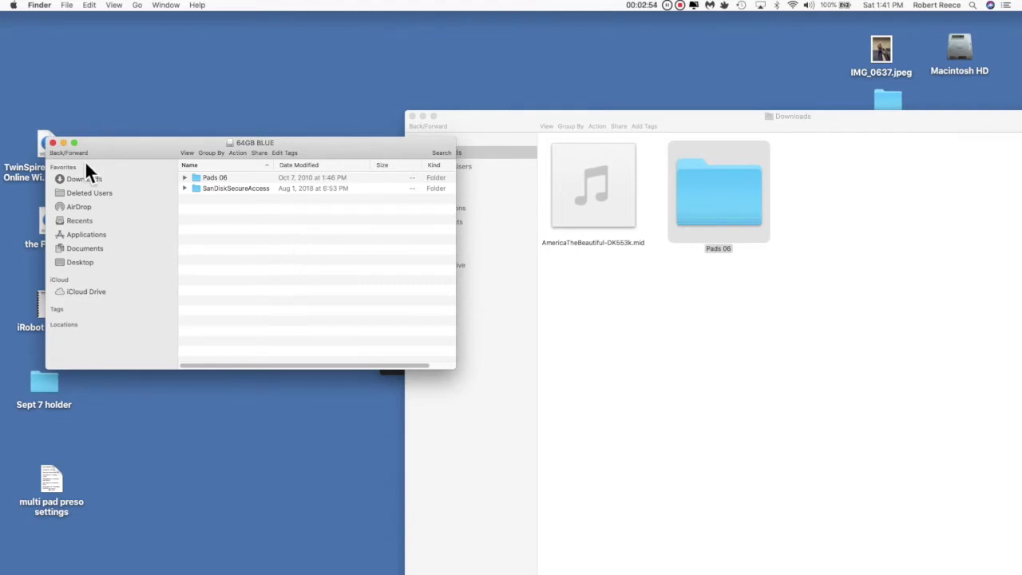
{"action": "left_click", "coordinate": [53, 142]}
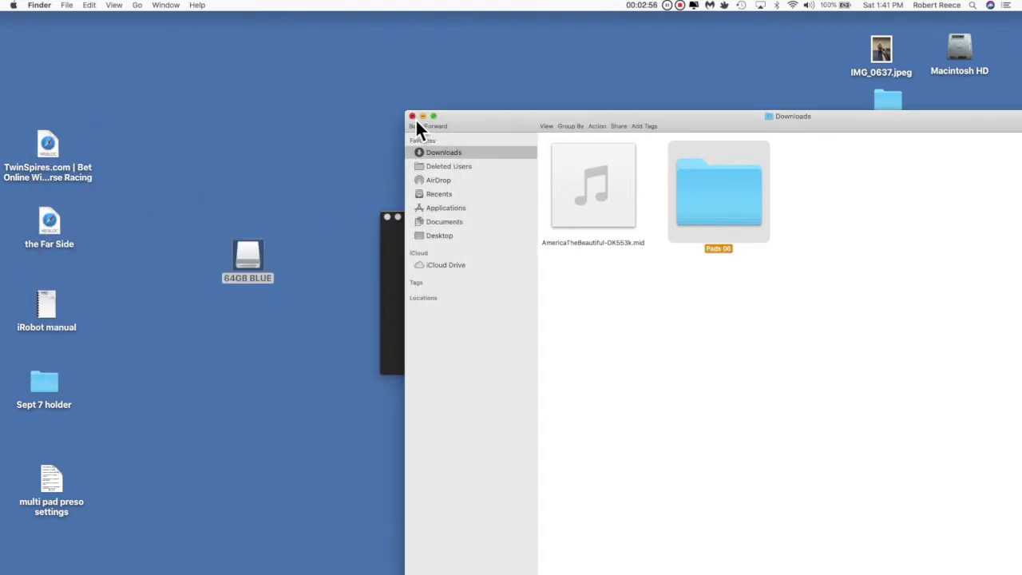
{"action": "left_click", "coordinate": [413, 117]}
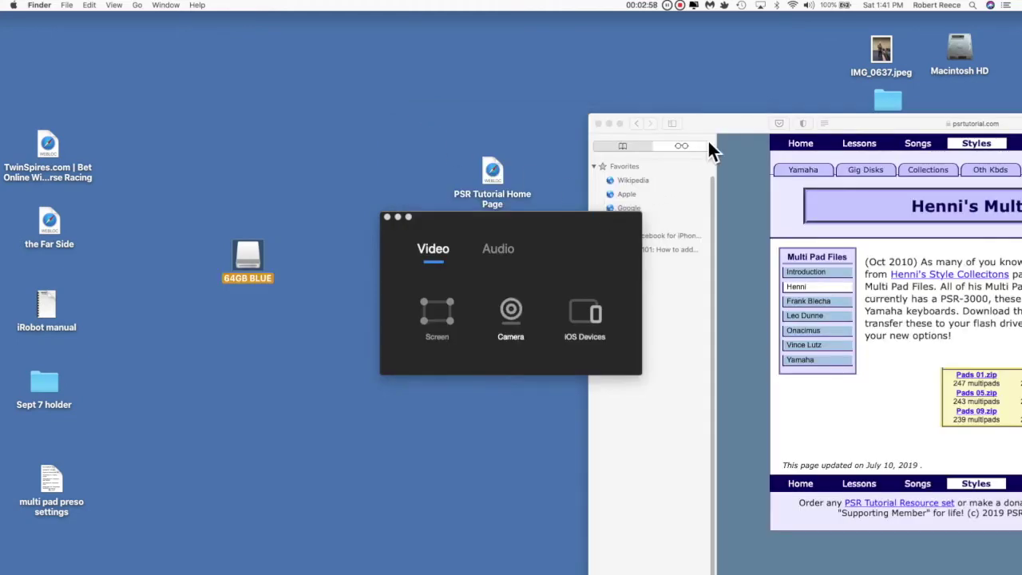
Step: Bring the browser window back and open the Midi Files page in the site's Songs section
{"action": "left_click_drag", "start_coordinate": [737, 123], "coordinate": [251, 80]}
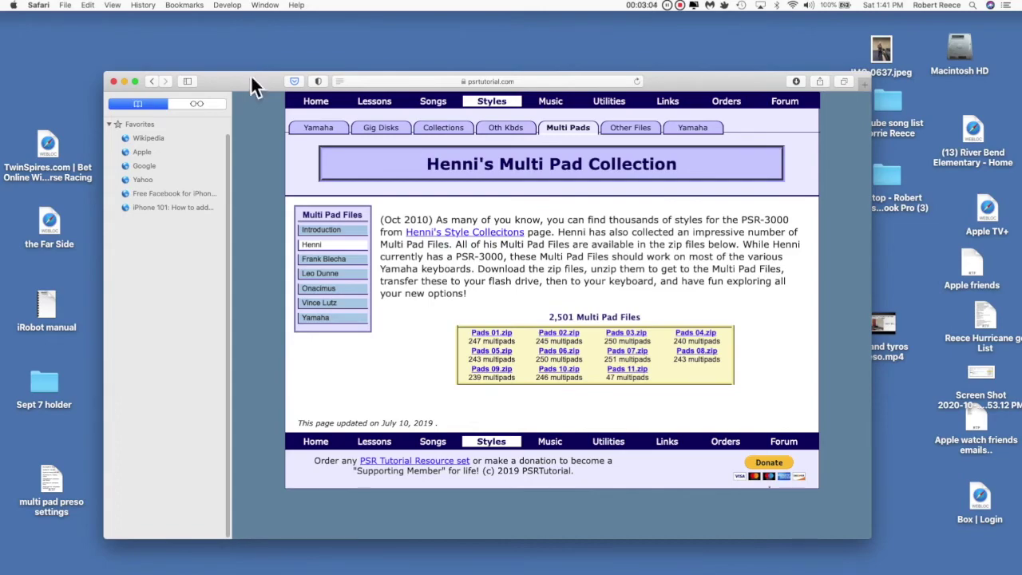
{"action": "left_click", "coordinate": [319, 101]}
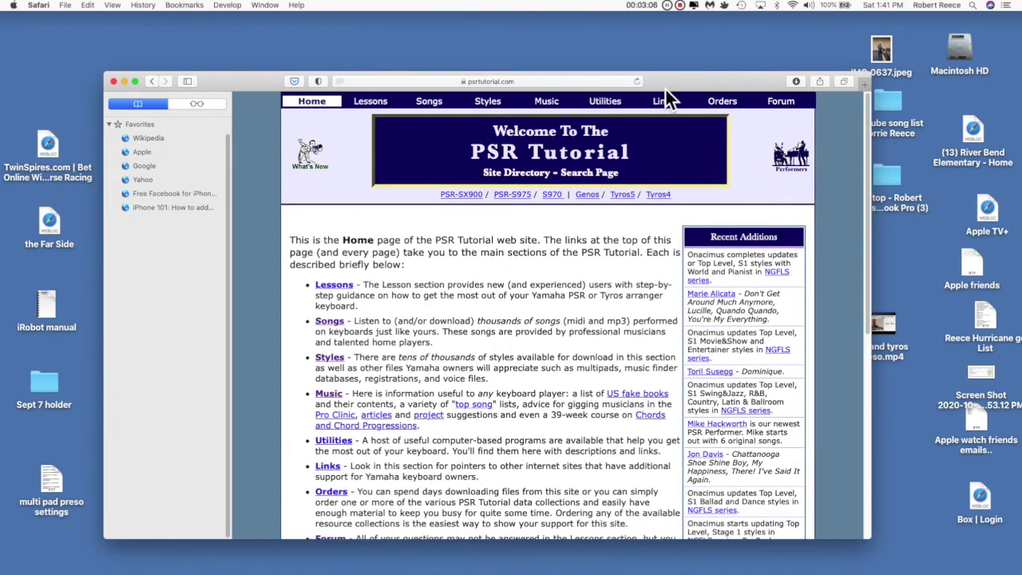
{"action": "left_click_drag", "start_coordinate": [666, 89], "coordinate": [656, 72]}
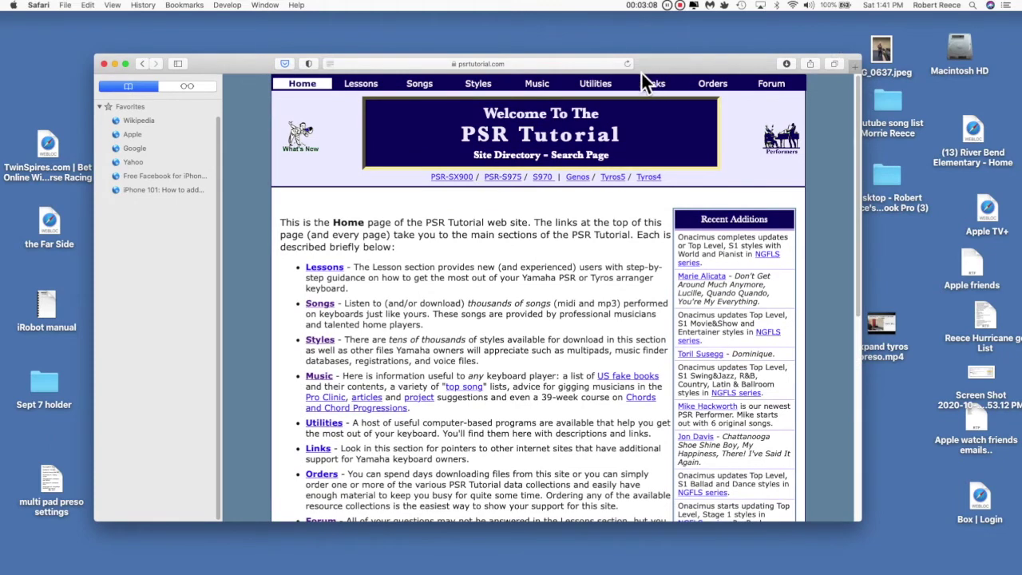
{"action": "left_click", "coordinate": [417, 83]}
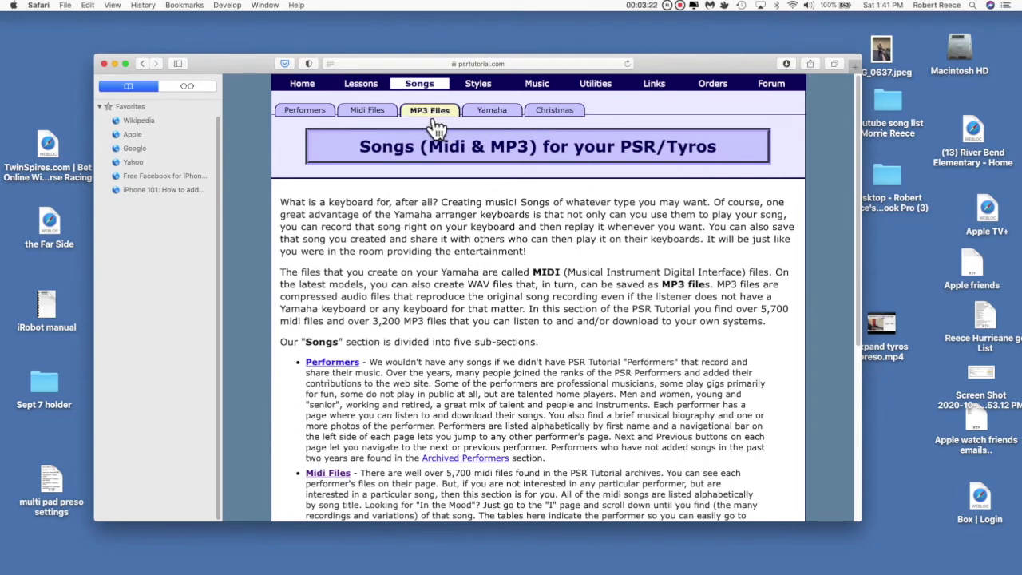
{"action": "left_click", "coordinate": [382, 119]}
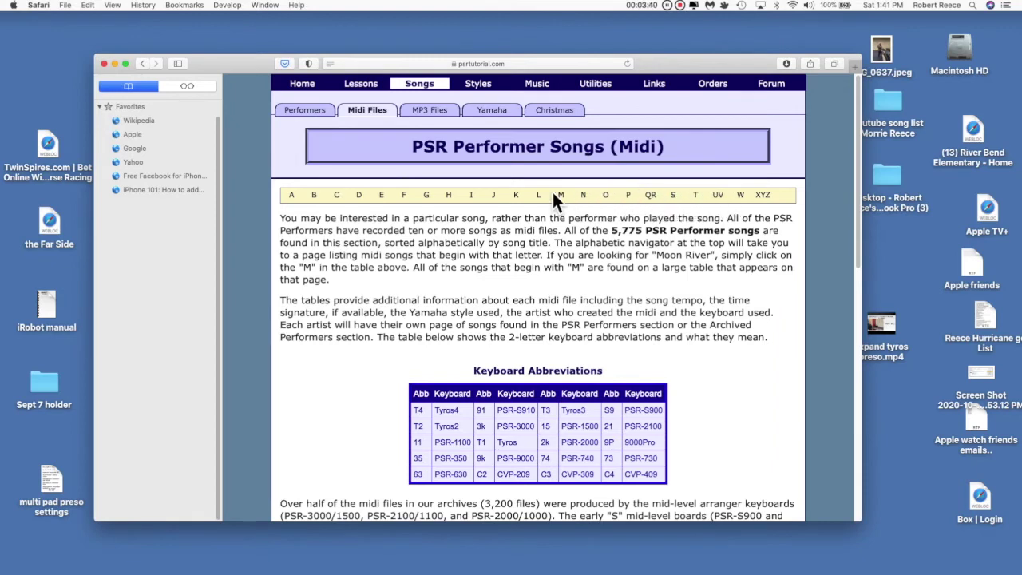
Step: Browse the MIDI songs listed under E and K, and open the list for A
{"action": "left_click", "coordinate": [389, 205]}
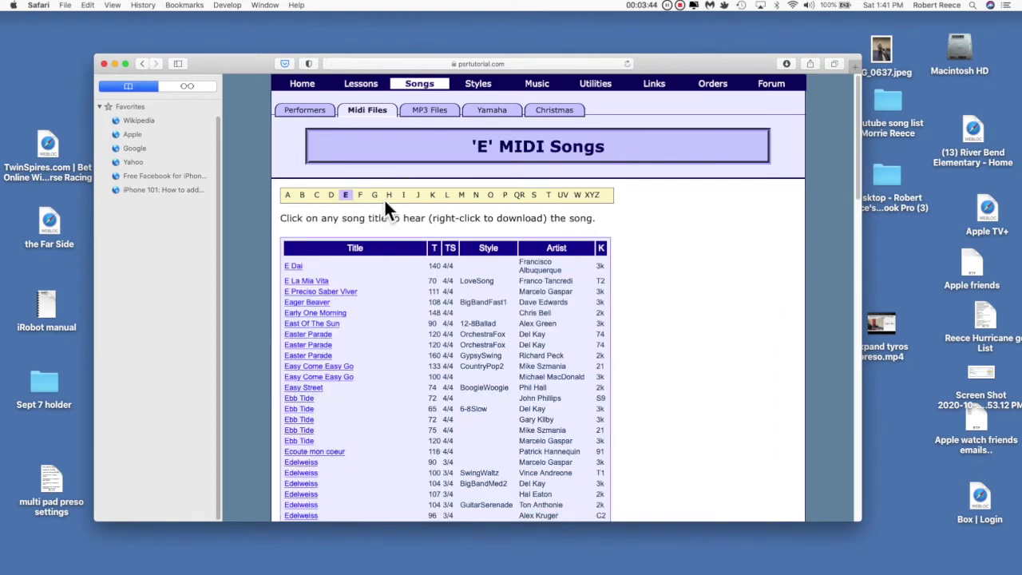
{"action": "left_click", "coordinate": [437, 196]}
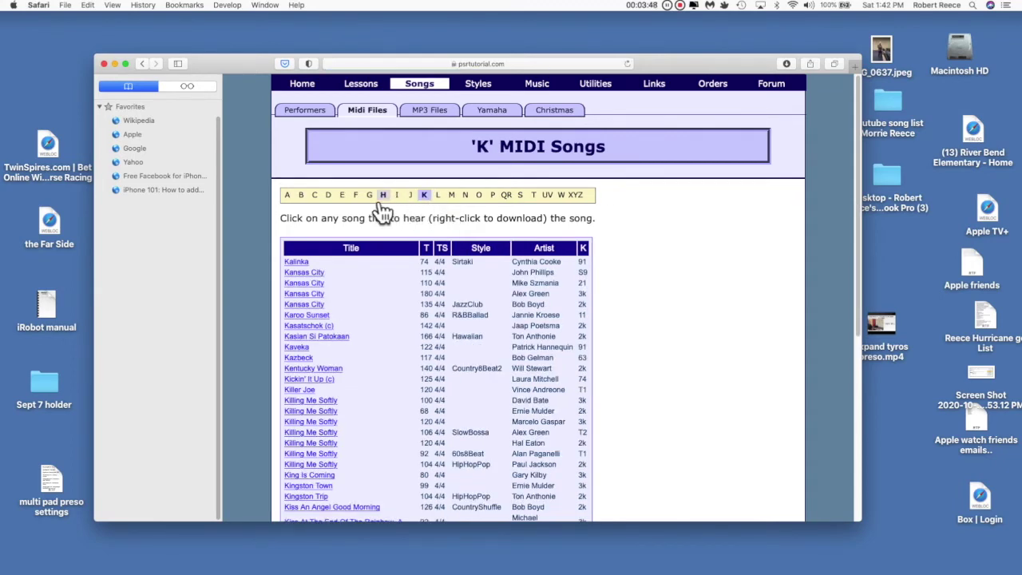
{"action": "left_click", "coordinate": [289, 199]}
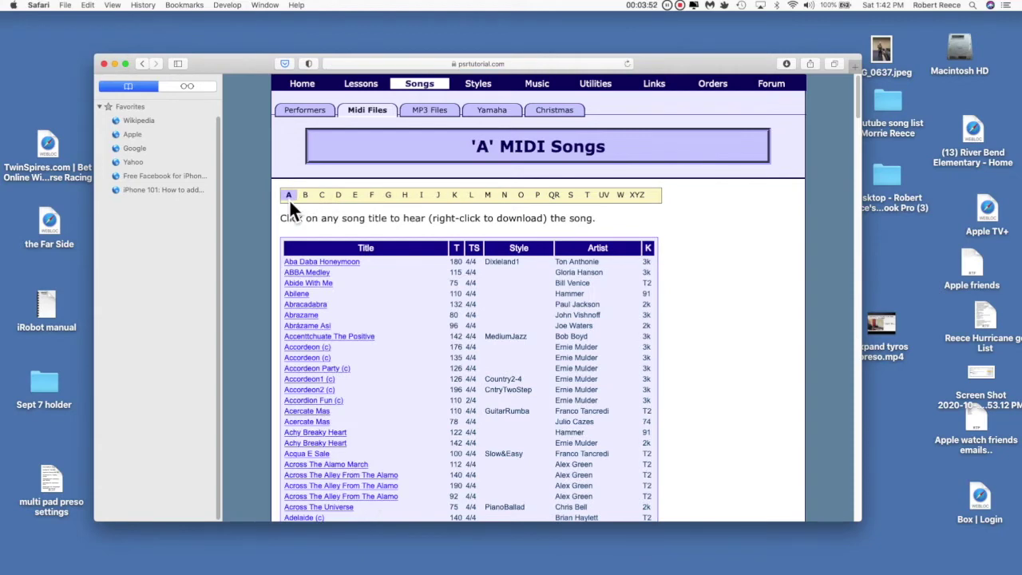
Step: Look through the 'A' MIDI songs and download ABBA Medley
{"action": "scroll", "coordinate": [289, 208], "scroll_direction": "down", "scroll_amount": 5}
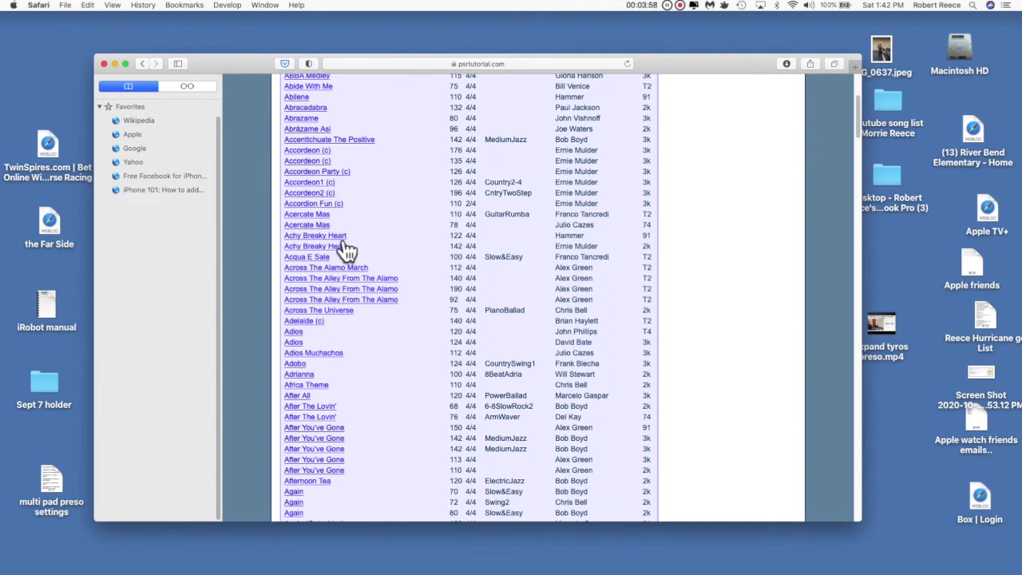
{"action": "scroll", "coordinate": [346, 249], "scroll_direction": "up", "scroll_amount": 1}
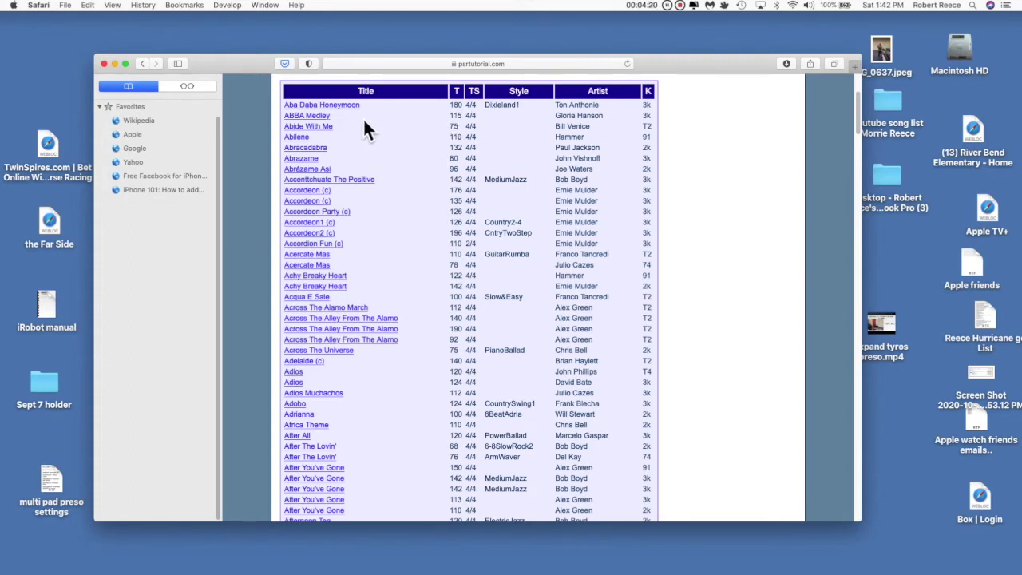
{"action": "left_click", "coordinate": [316, 123]}
Step: Open the Downloads folder in Finder and arrange the windows so the ABBA Medley file and the 64GB BLUE drive are both accessible
{"action": "mouse_move", "coordinate": [877, 568]}
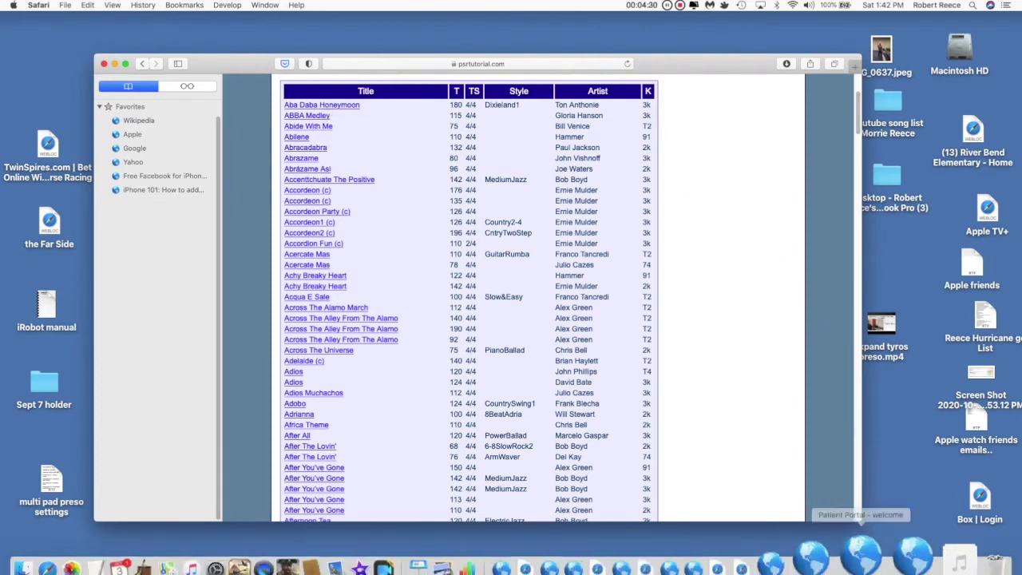
{"action": "left_click", "coordinate": [901, 546]}
{"action": "left_click", "coordinate": [920, 372]}
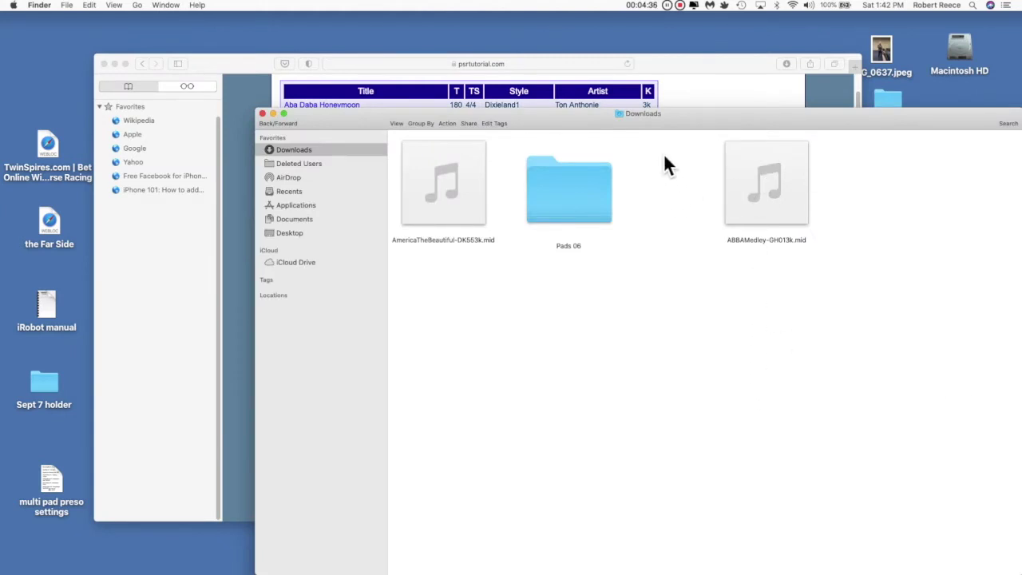
{"action": "left_click_drag", "start_coordinate": [686, 113], "coordinate": [717, 113]}
{"action": "mouse_move", "coordinate": [828, 217]}
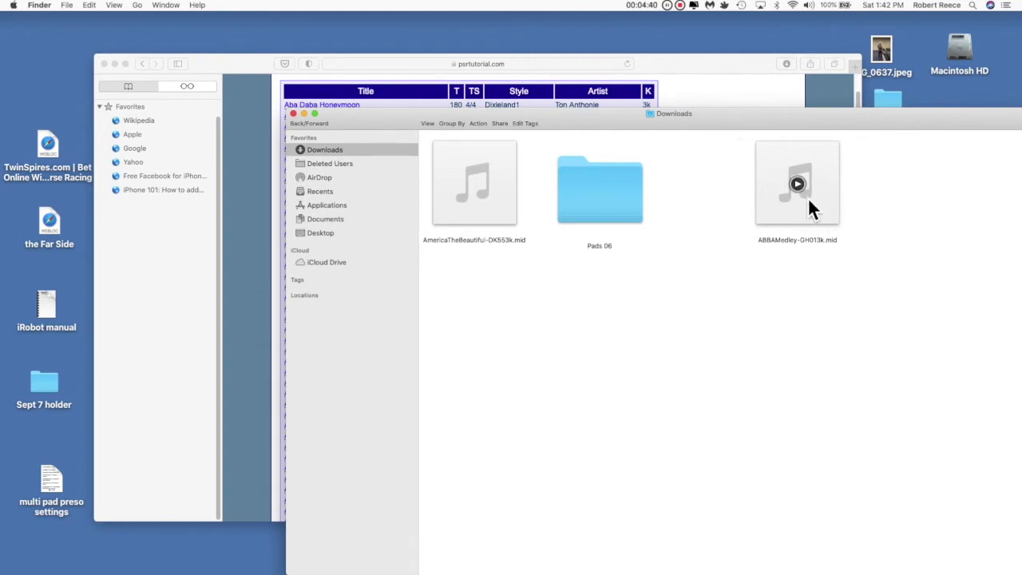
{"action": "left_click_drag", "start_coordinate": [738, 126], "coordinate": [879, 126]}
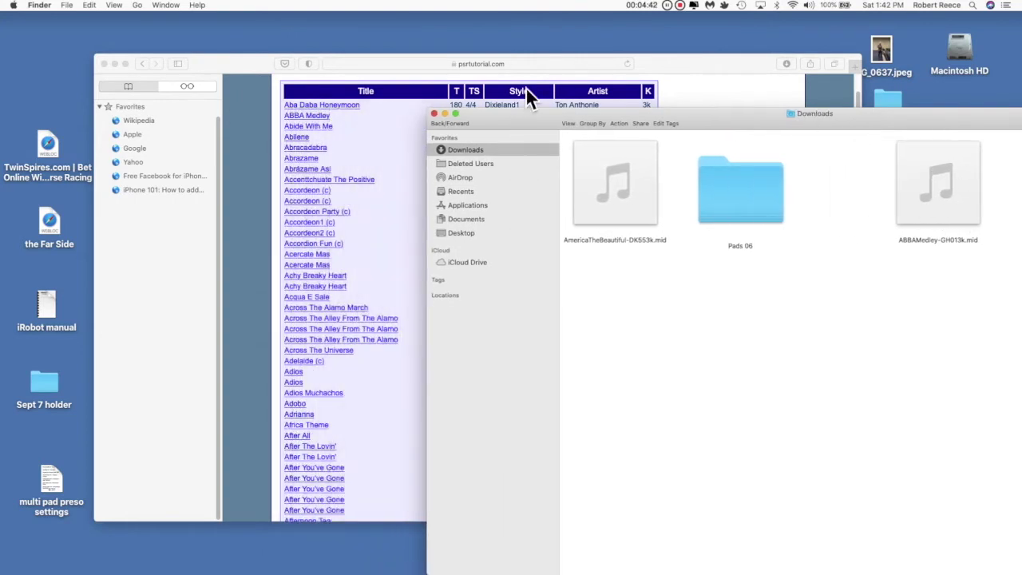
{"action": "left_click_drag", "start_coordinate": [245, 60], "coordinate": [504, 489]}
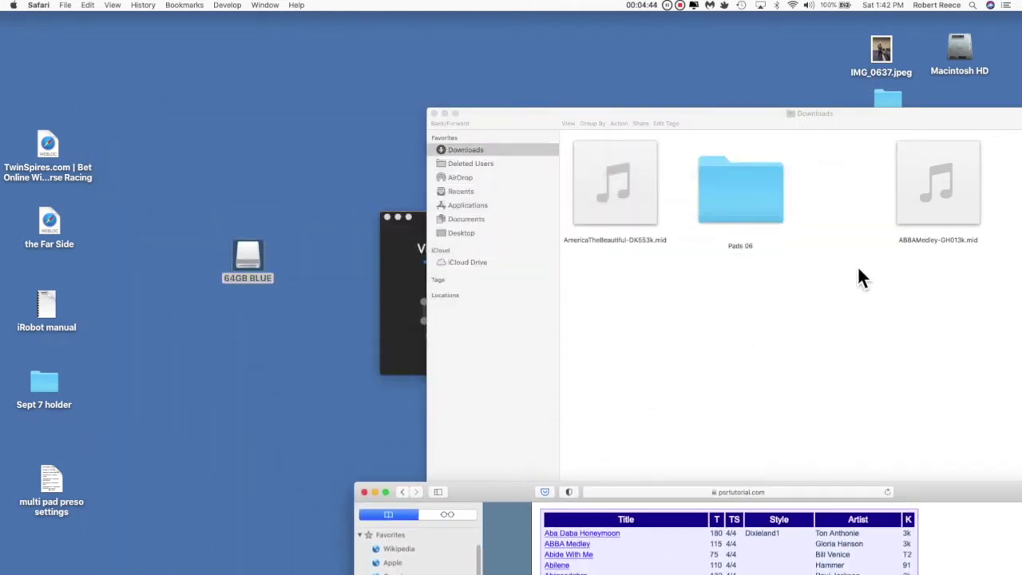
Step: Copy ABBAMedley-GH013k.mid from Downloads to the 64GB BLUE drive, and close the Finder windows after checking the copy
{"action": "left_click_drag", "start_coordinate": [941, 199], "coordinate": [249, 260]}
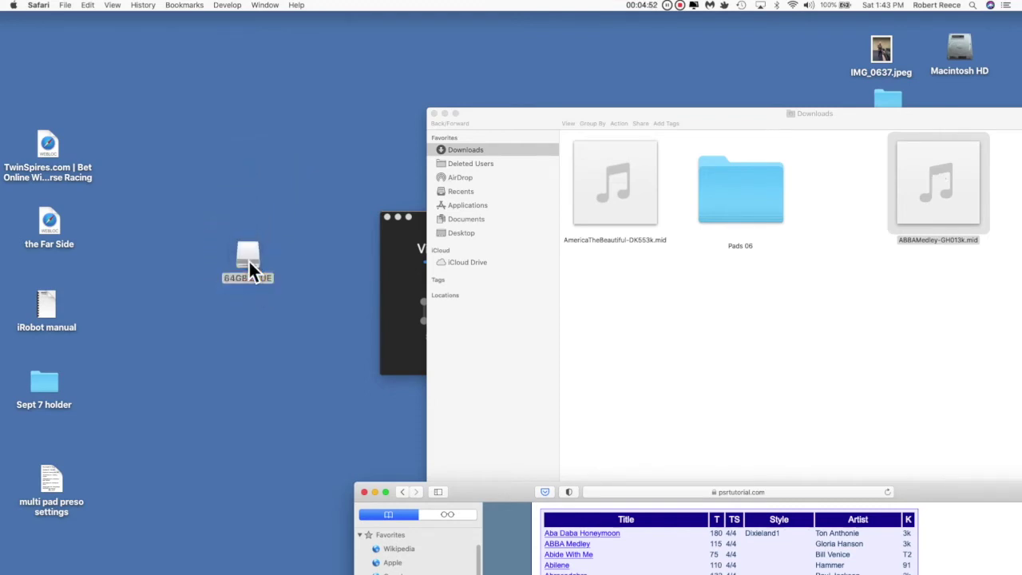
{"action": "double_click", "coordinate": [250, 256]}
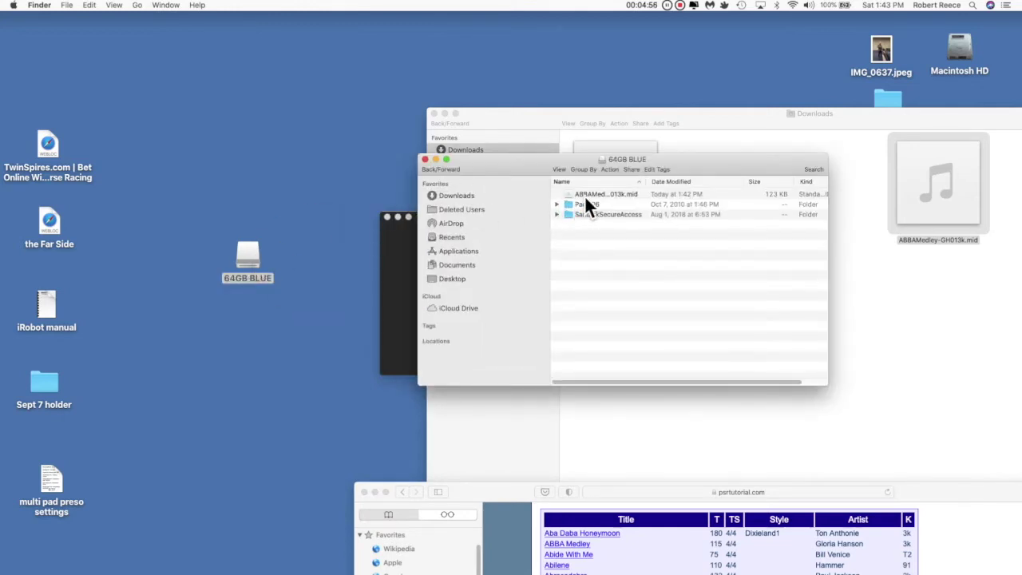
{"action": "left_click", "coordinate": [426, 159]}
{"action": "left_click", "coordinate": [436, 114]}
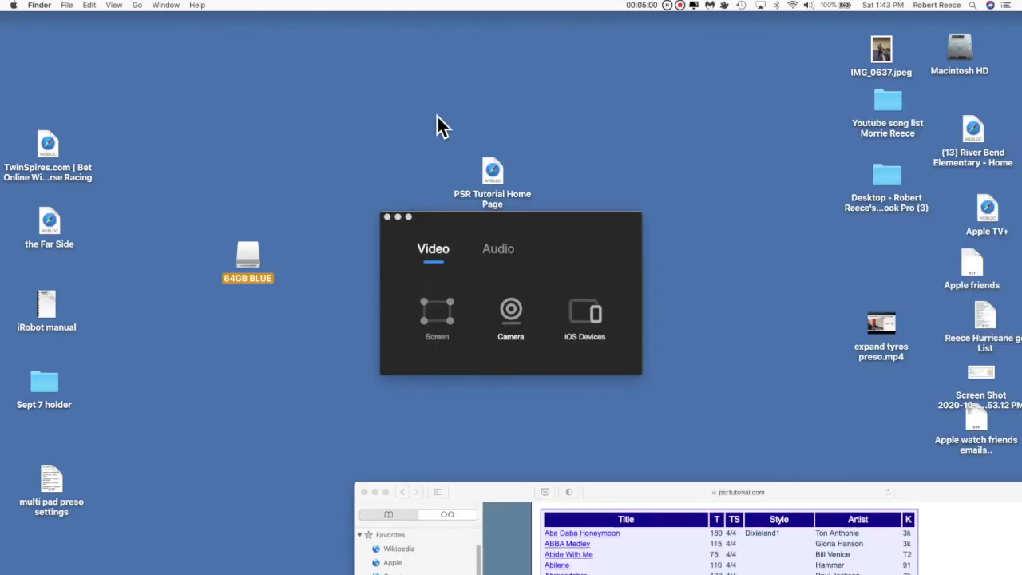